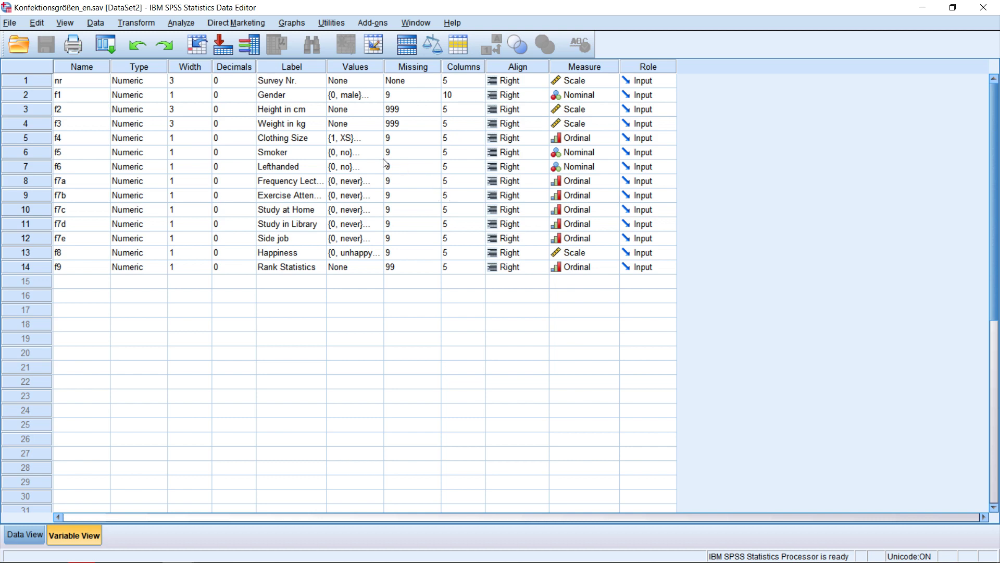
Start a linear regression with Weight in kg as the dependent variable.
click(181, 25)
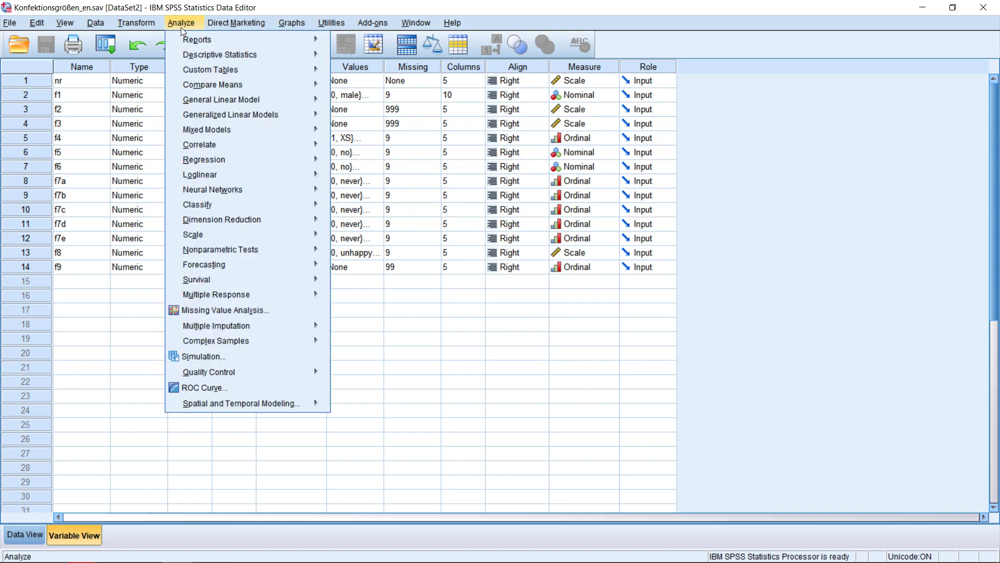
mouse_move(293, 156)
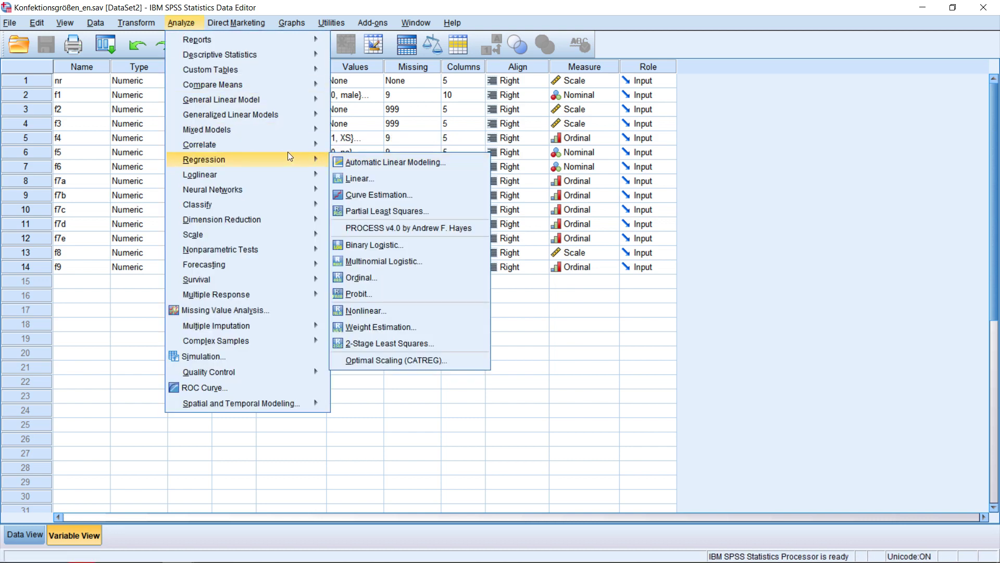
click(363, 177)
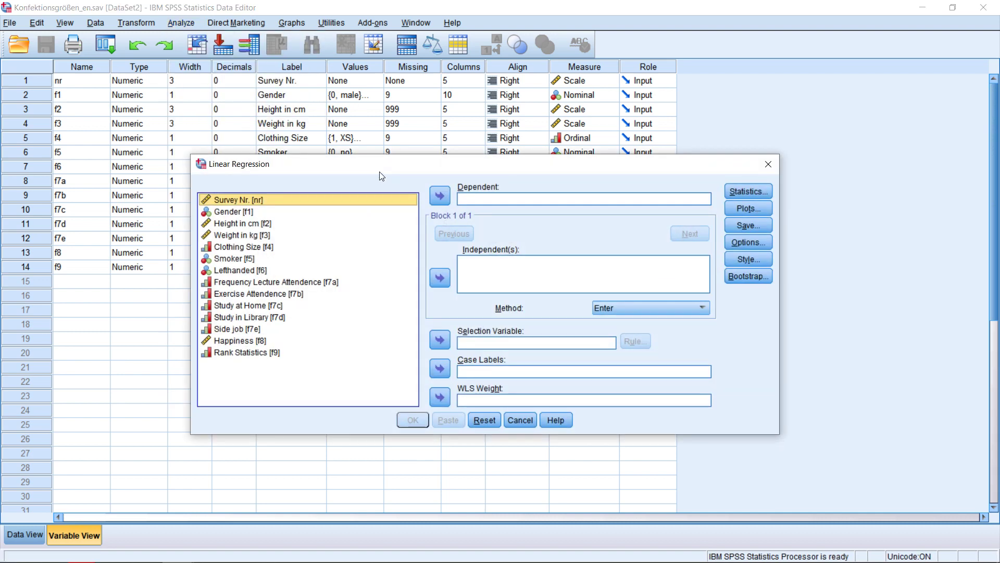
click(255, 237)
click(448, 198)
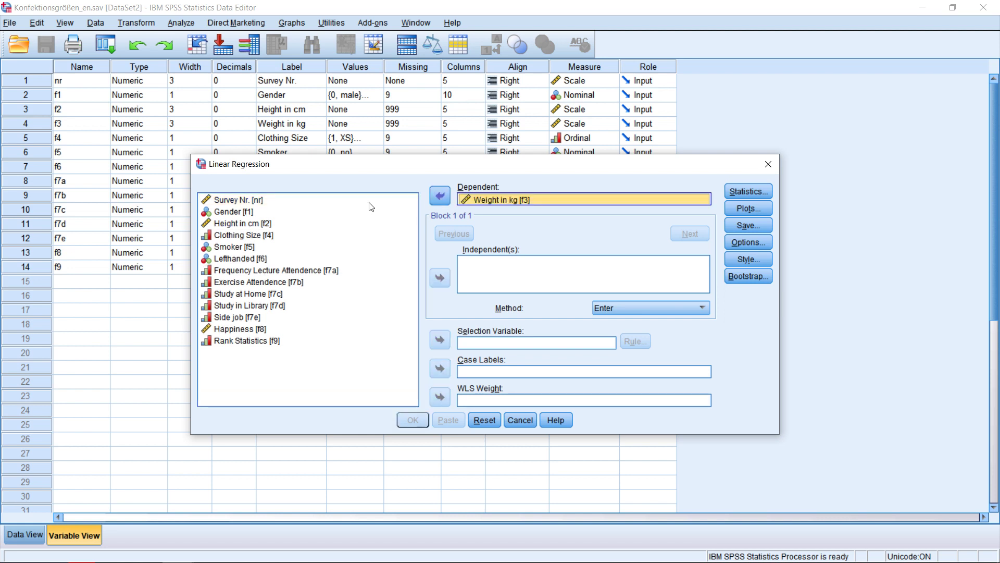
Add Gender, Height in cm, Smoker and Lefthanded as predictors and run the regression.
click(233, 221)
click(234, 212)
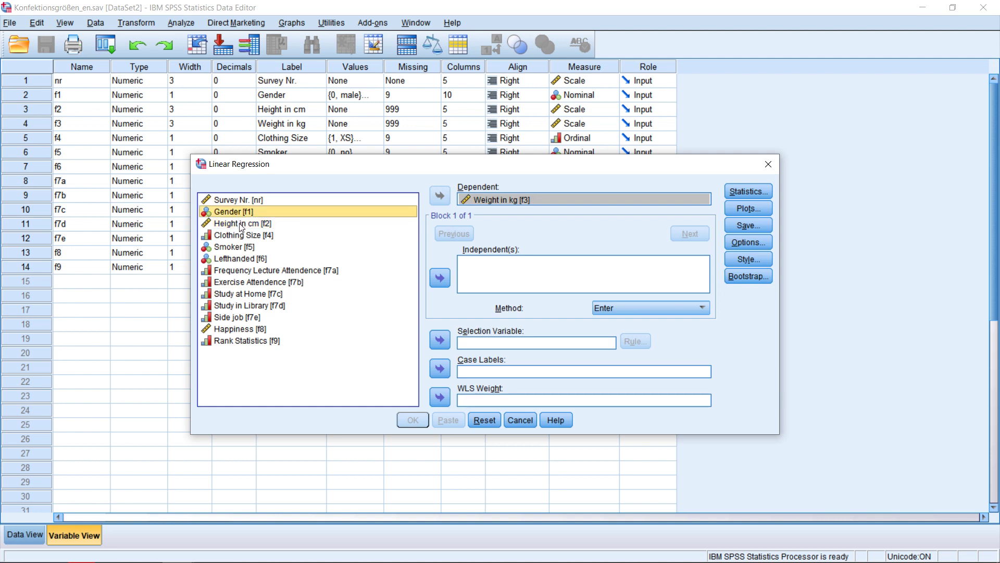
shift+click(241, 224)
click(440, 277)
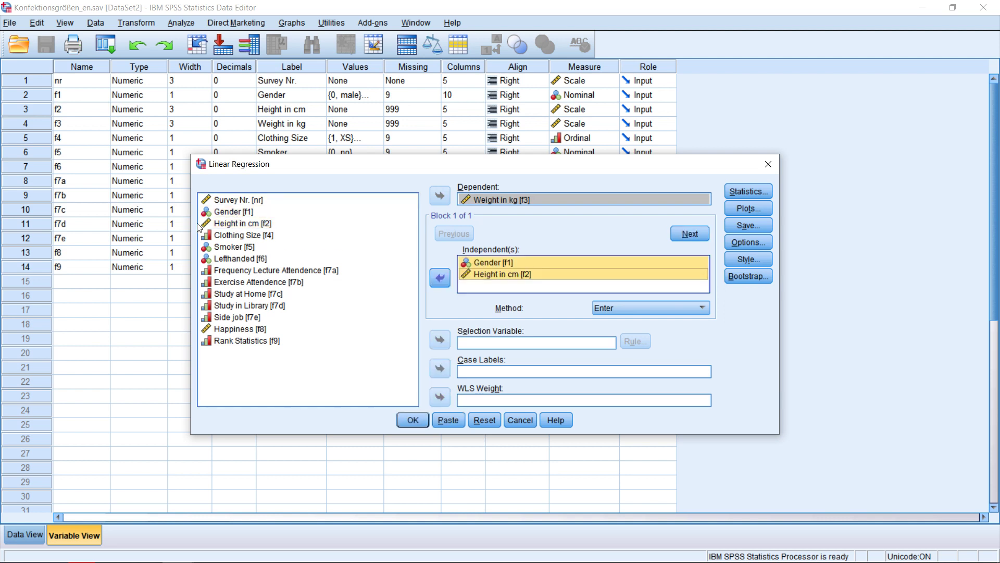
click(252, 247)
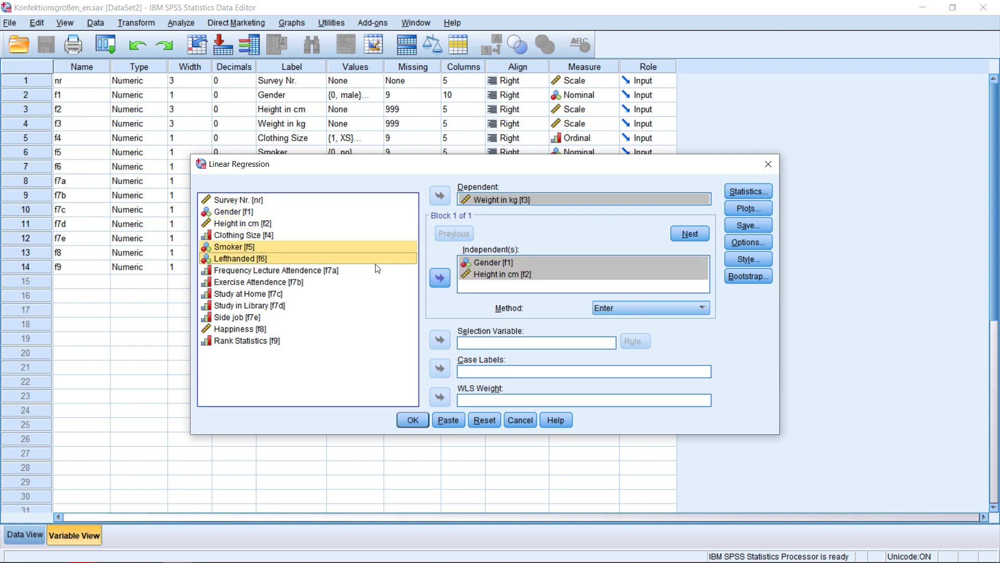
click(439, 278)
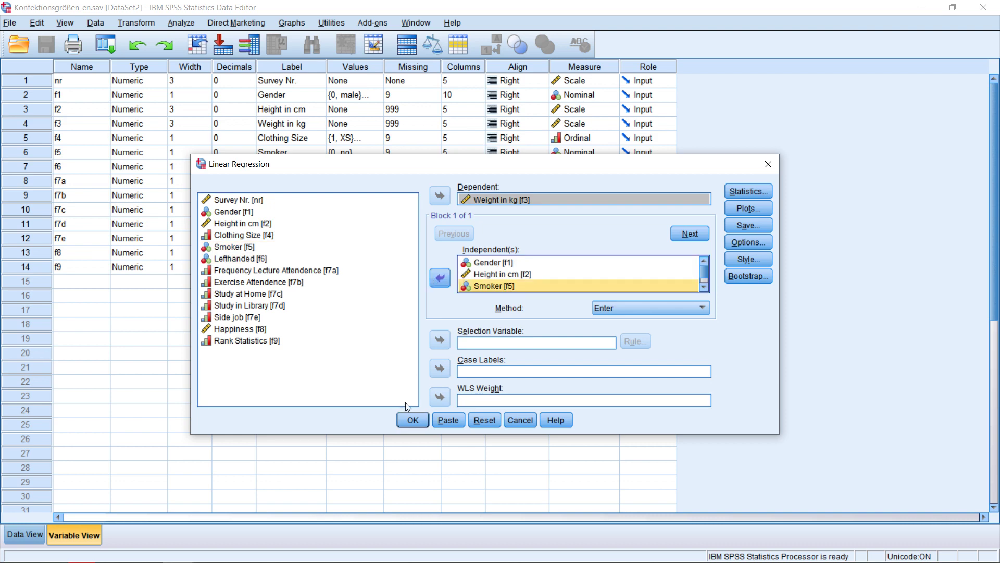
click(409, 420)
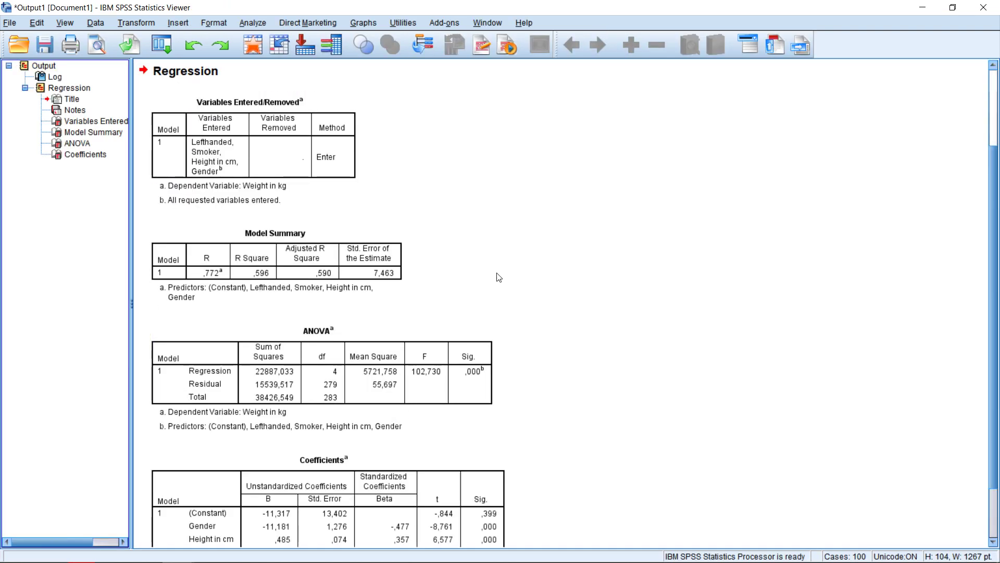
scroll(497, 281, down, 3)
scroll(498, 285, down, 1)
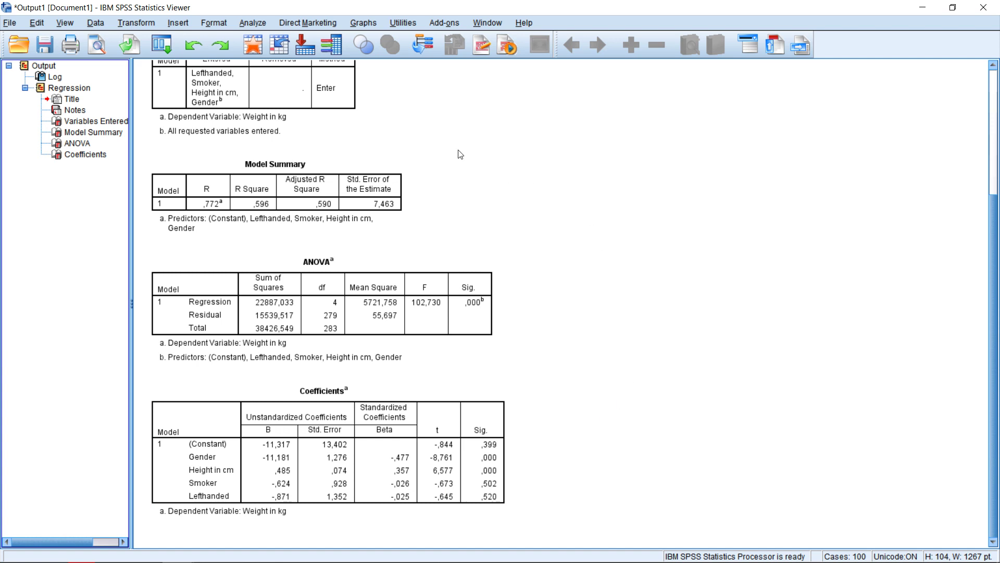
Reopen the weight regression and set the predictor entry method to Stepwise.
click(256, 24)
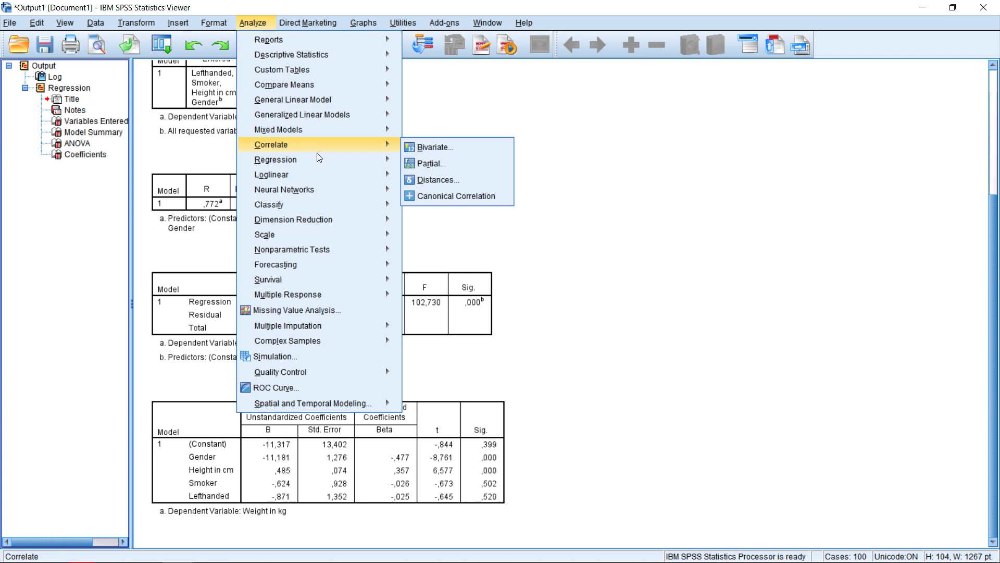
mouse_move(324, 161)
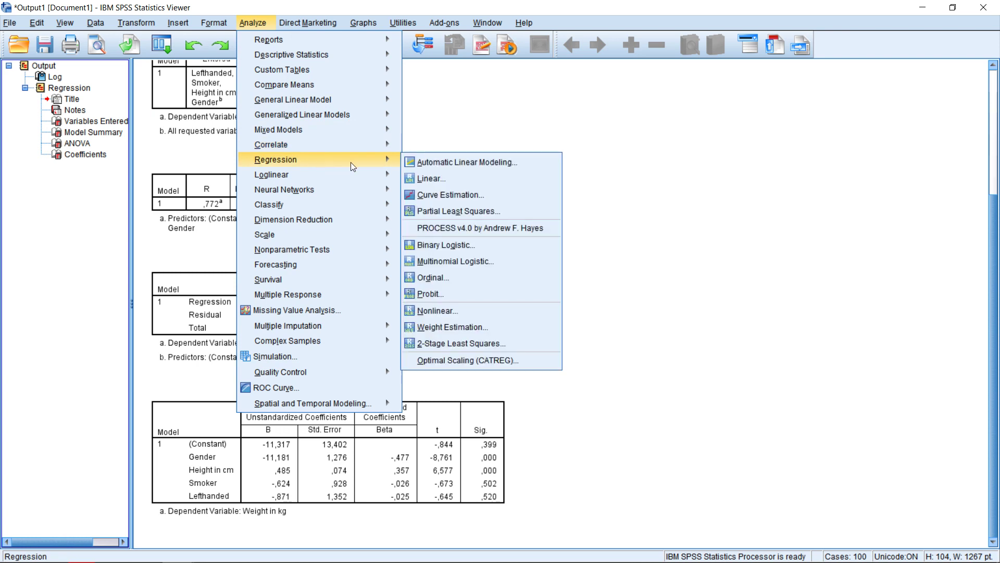
click(451, 179)
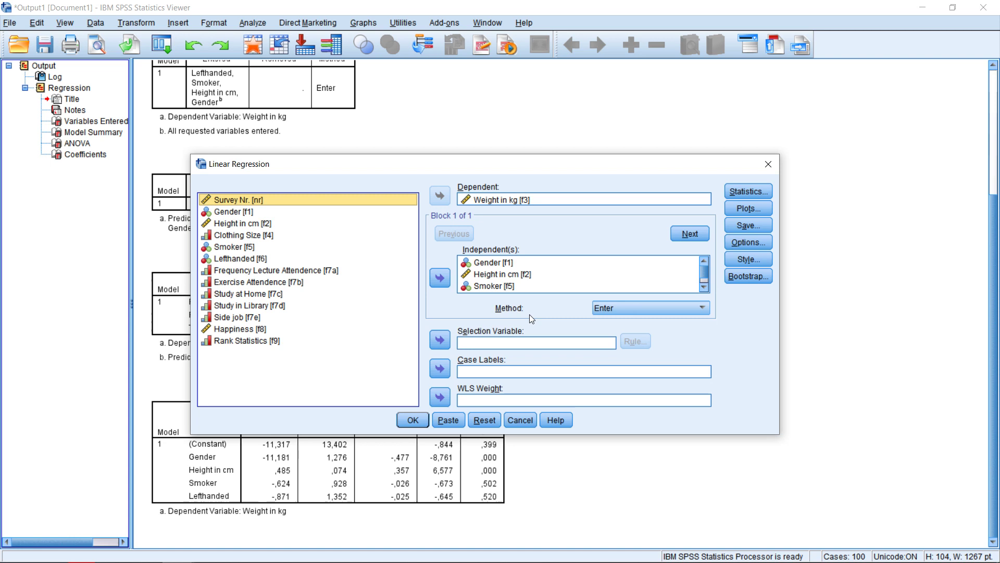
click(599, 311)
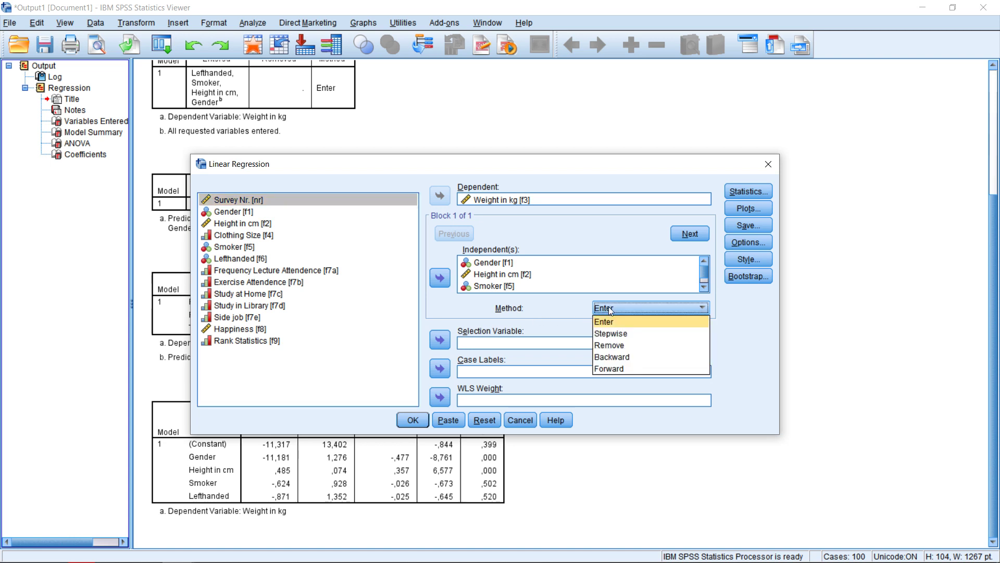
click(612, 334)
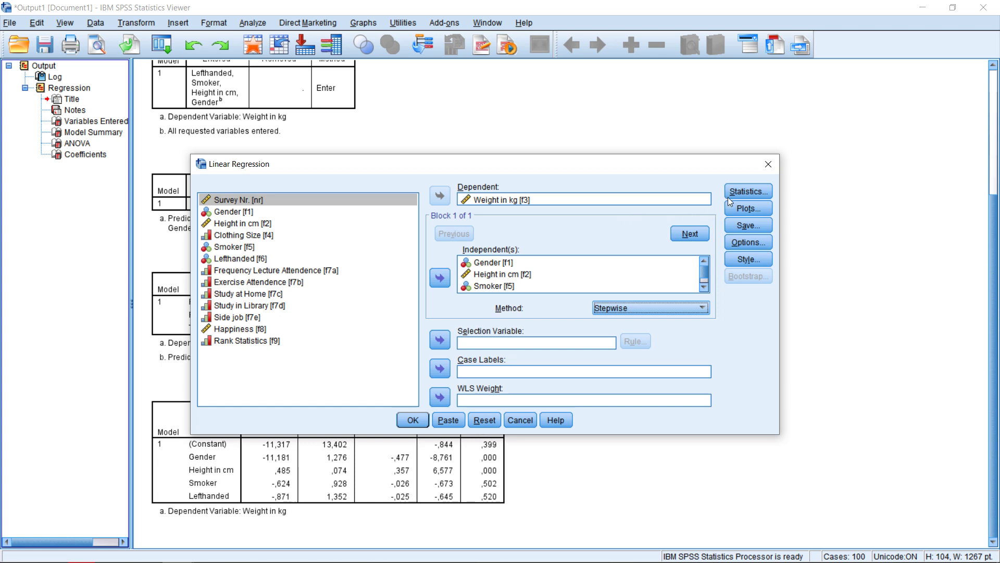
Request R squared change in the regression Statistics options.
click(748, 195)
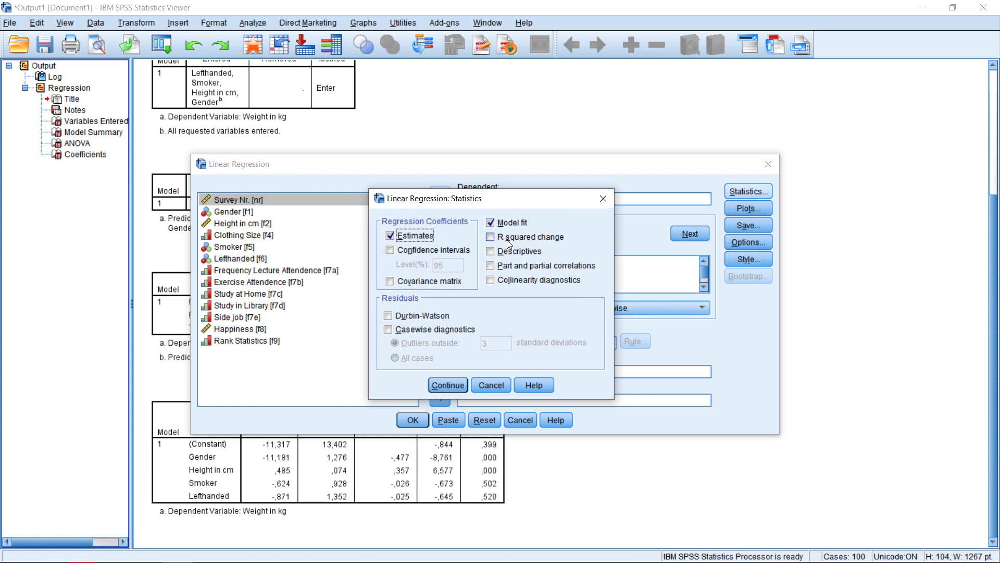
click(533, 238)
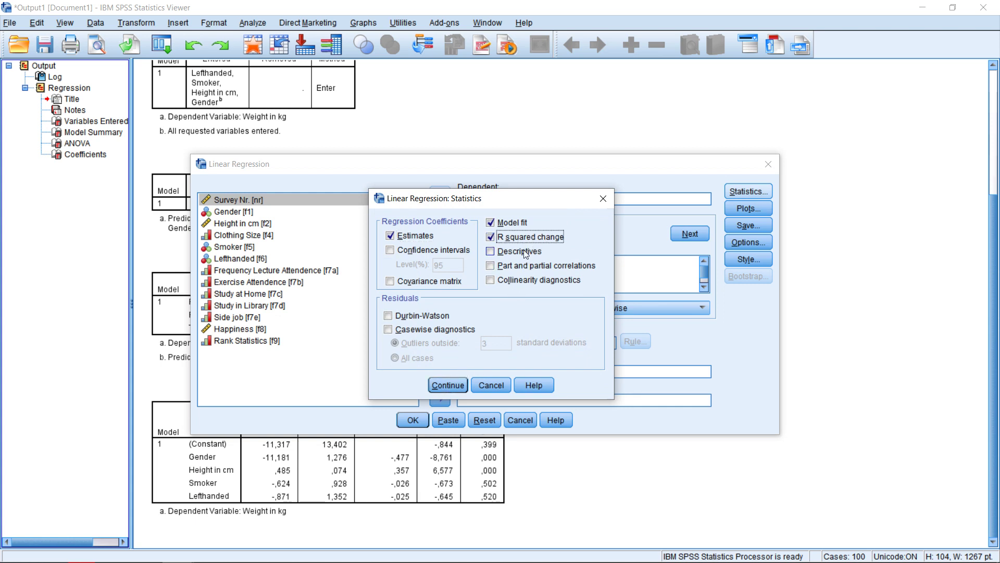
click(455, 390)
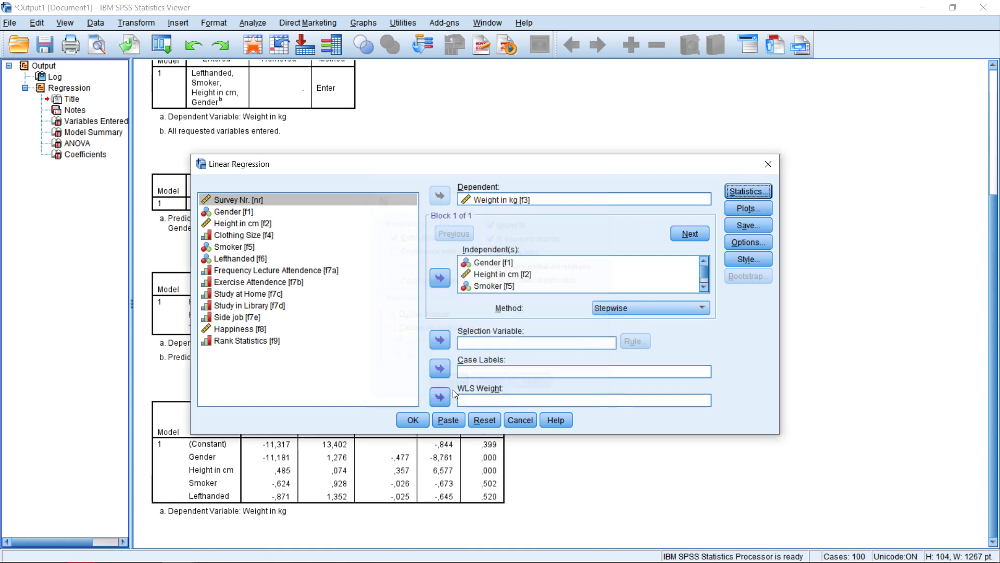
Run the stepwise regression and review its output, selecting the Coefficients table.
click(408, 421)
scroll(391, 365, down, 2)
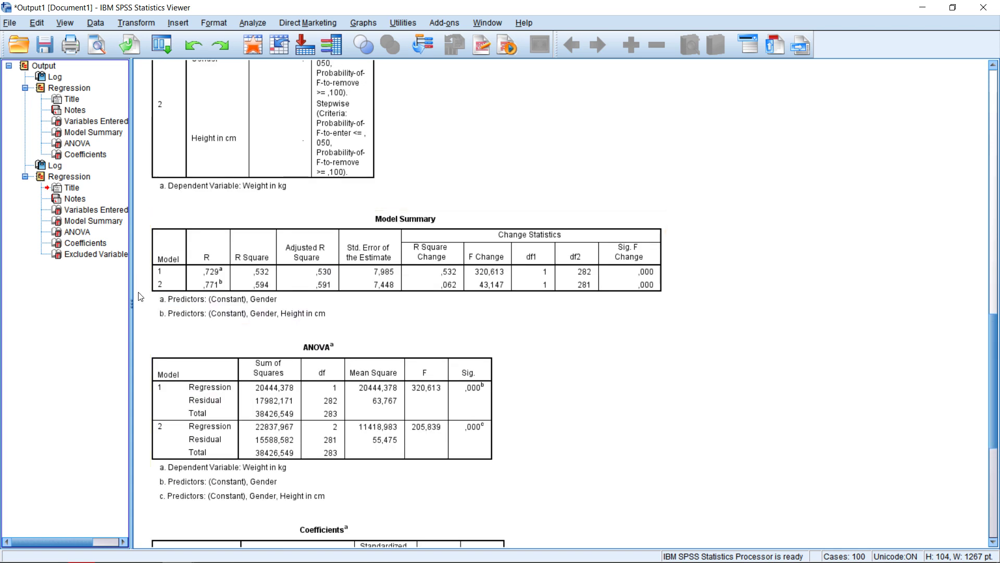
scroll(262, 350, down, 5)
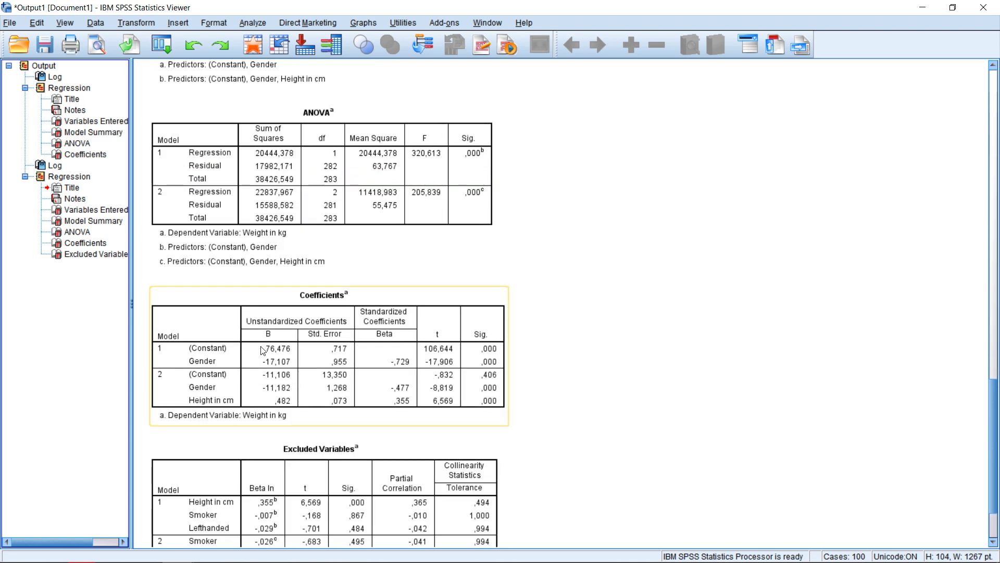
scroll(263, 349, up, 1)
scroll(202, 360, down, 1)
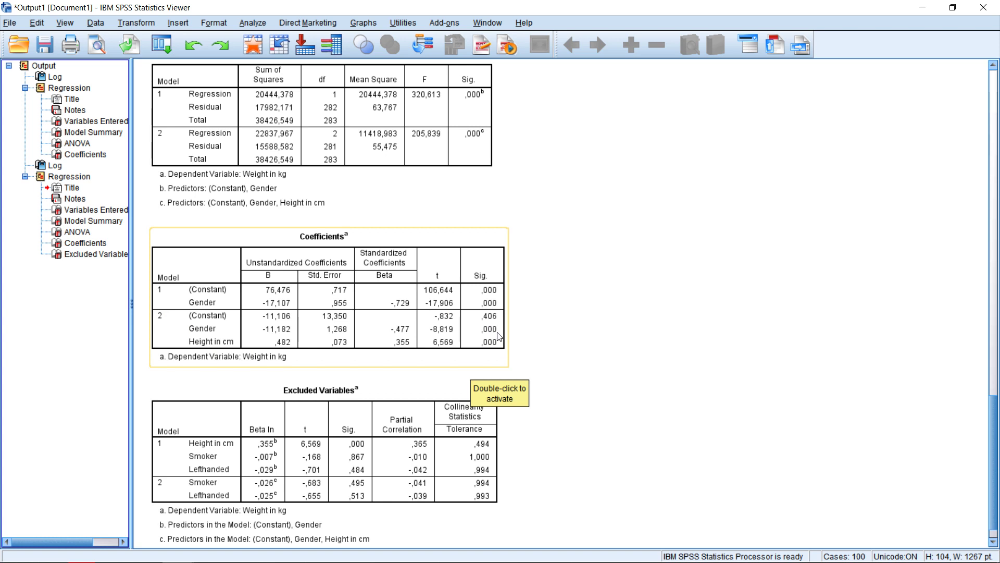
scroll(313, 385, down, 1)
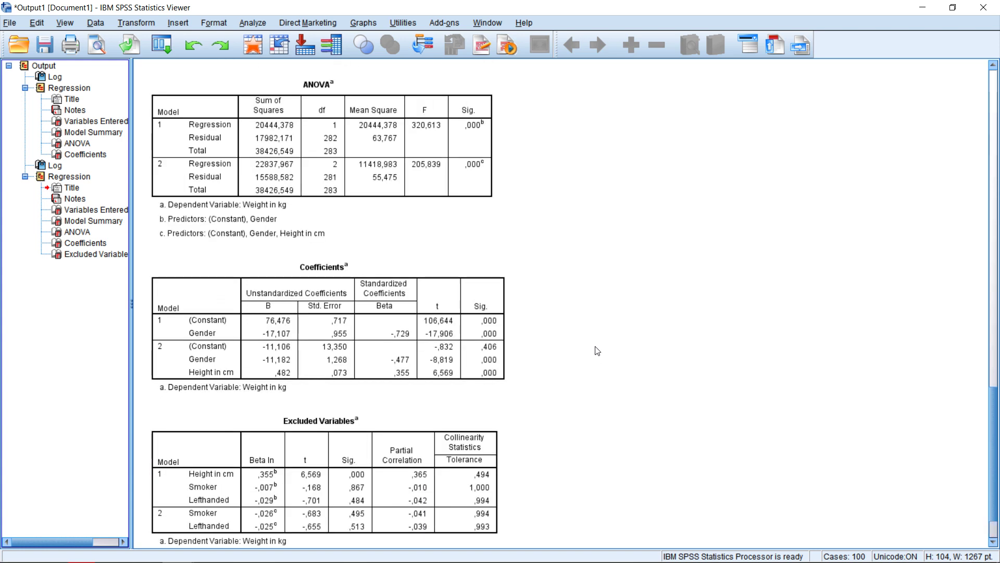
click(269, 345)
Scroll back up and select the Variables Entered/Removed table of the stepwise output.
scroll(538, 364, up, 3)
scroll(538, 364, up, 3)
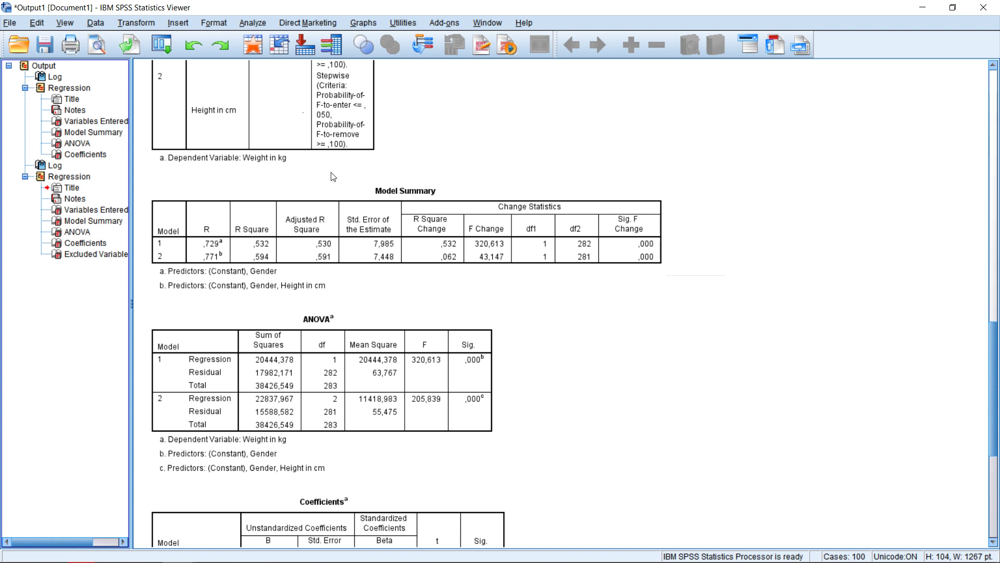
click(365, 142)
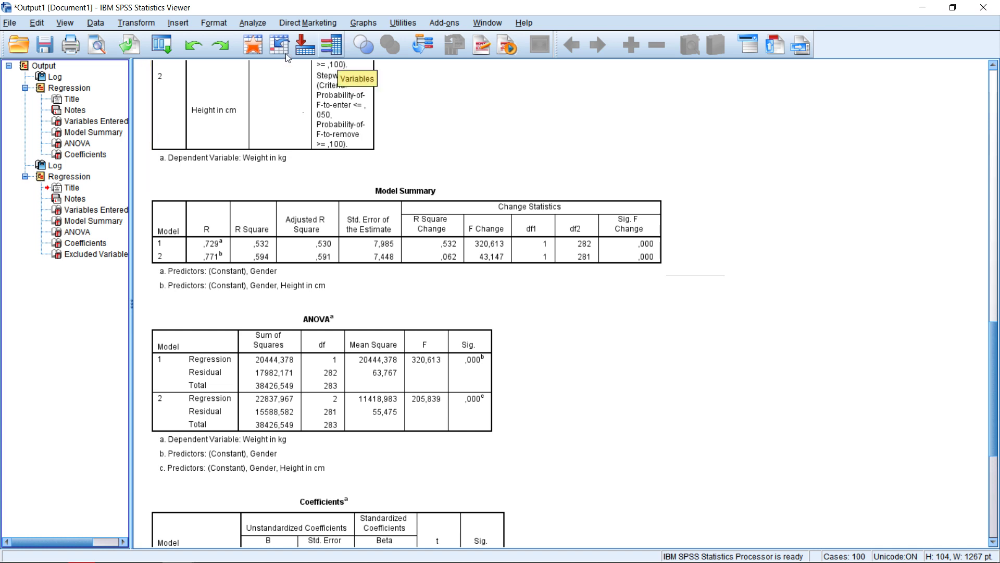
Reopen the regression, remove Smoker and Lefthanded, and keep Stepwise for block 1.
click(258, 24)
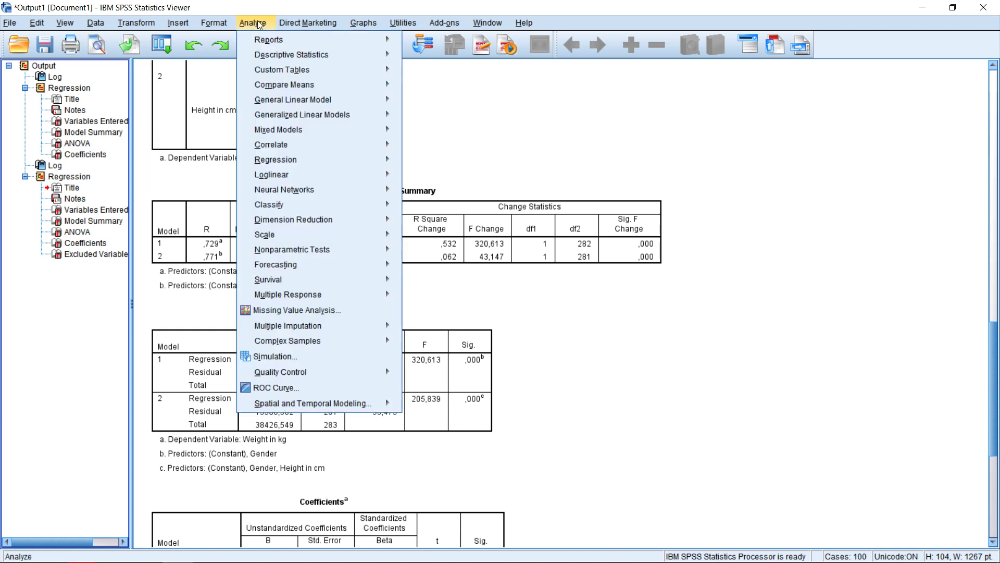
mouse_move(289, 161)
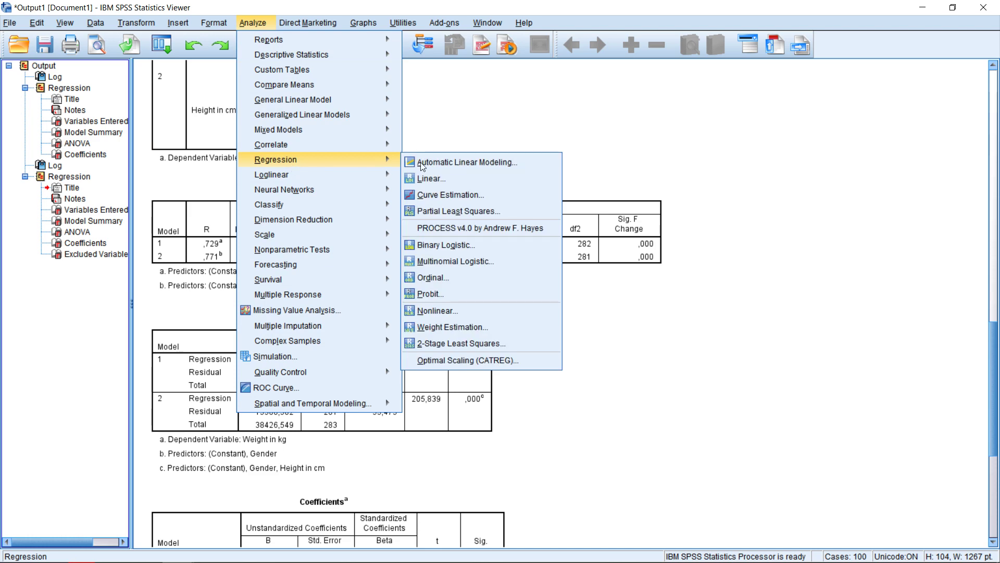
click(459, 177)
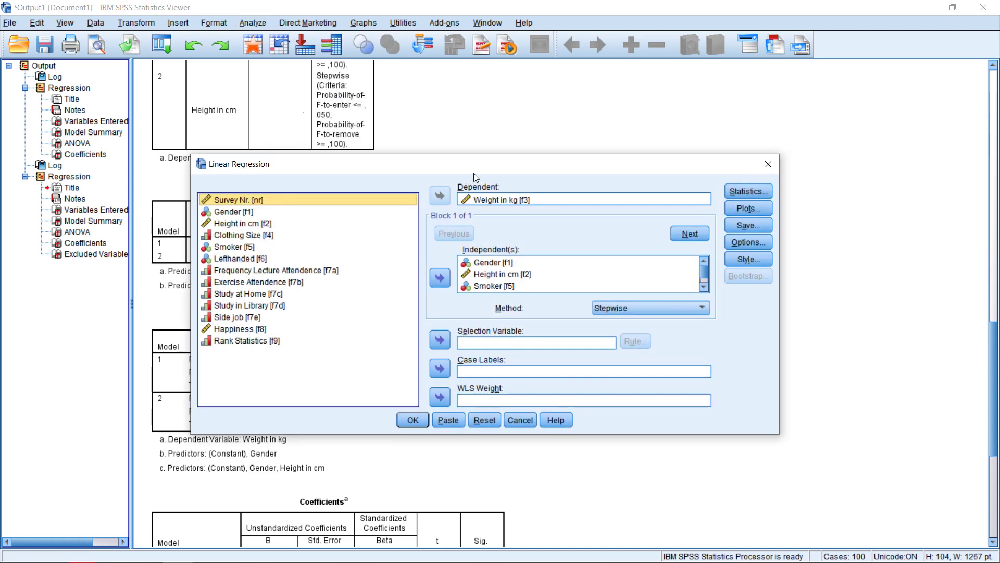
click(488, 286)
scroll(487, 275, down, 1)
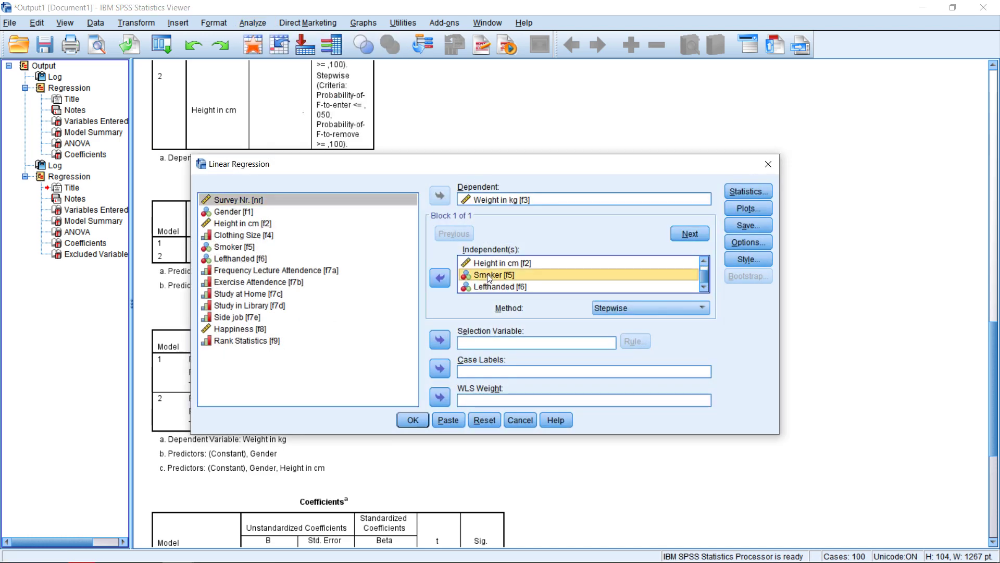
click(441, 277)
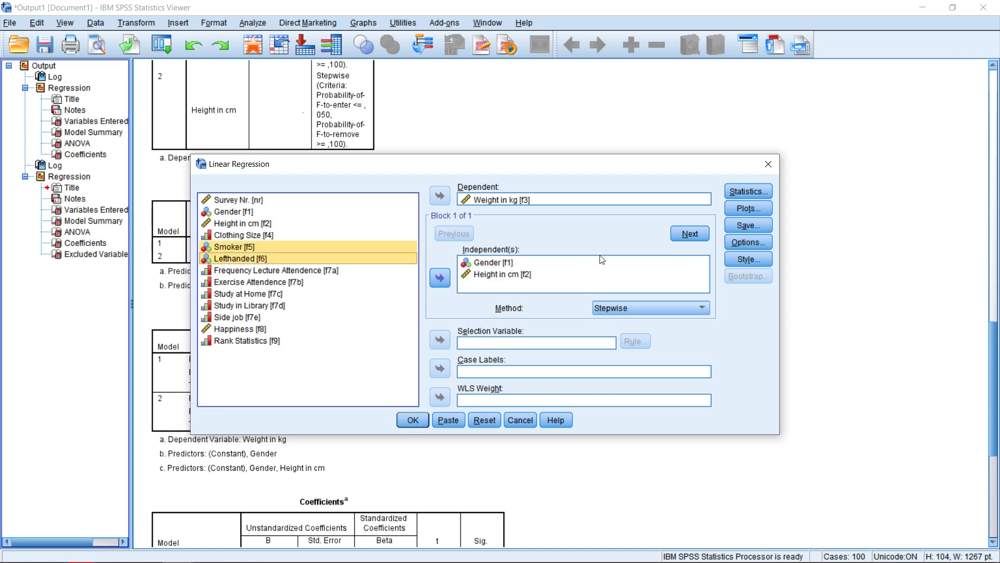
click(638, 308)
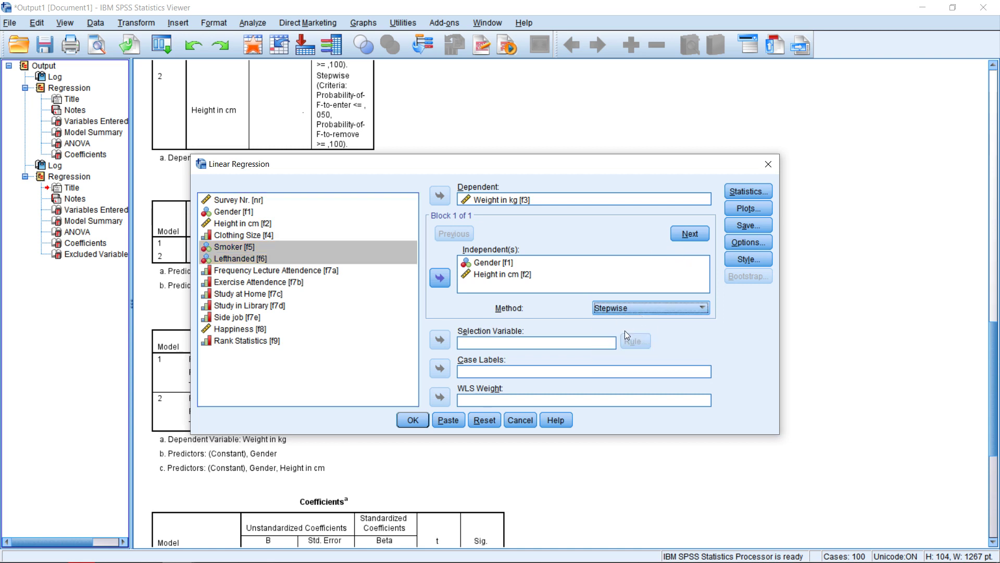
click(570, 301)
Create Block 2 with Clothing Size and Happiness as predictors under the Enter method.
click(689, 234)
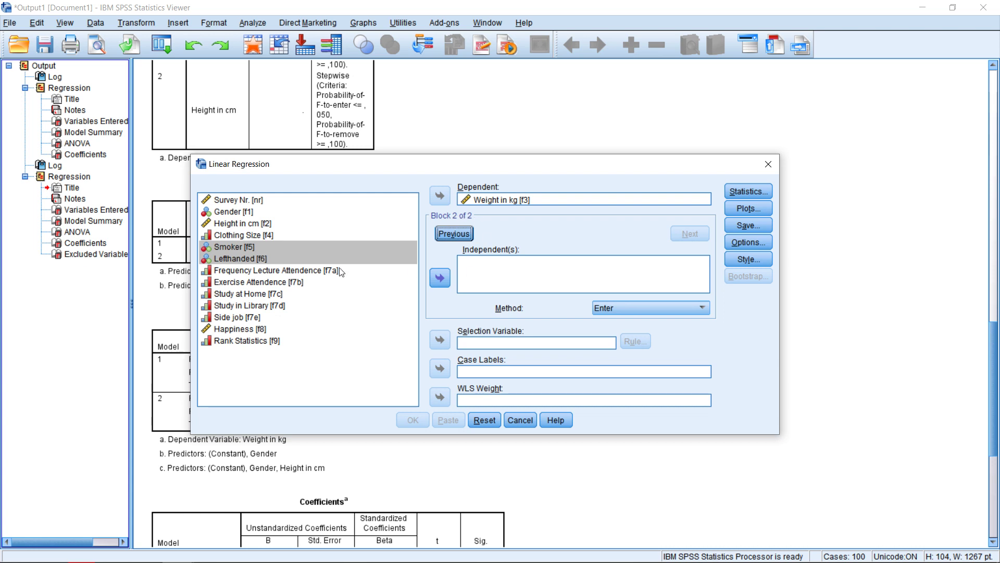
click(232, 235)
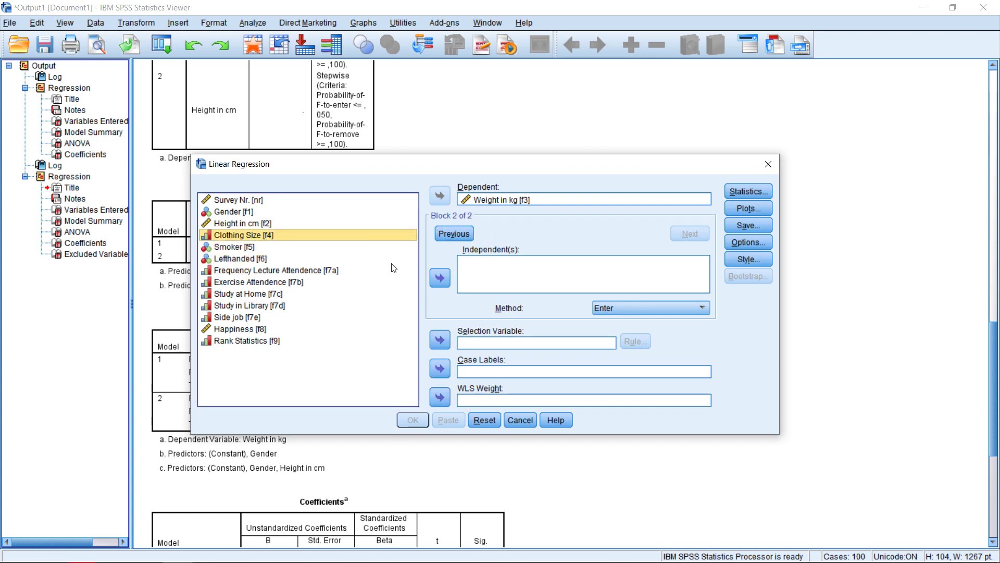
click(440, 280)
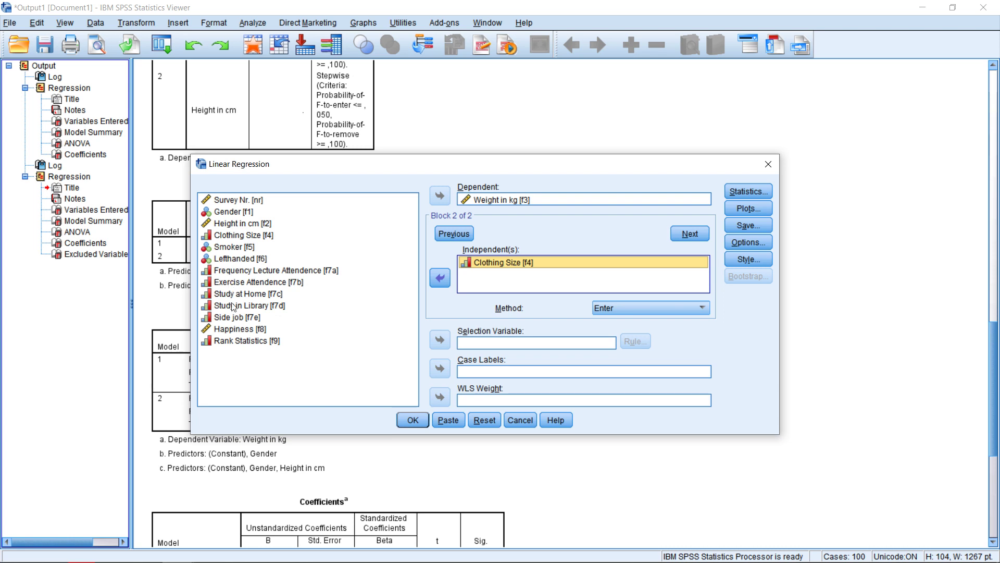
click(235, 329)
click(440, 279)
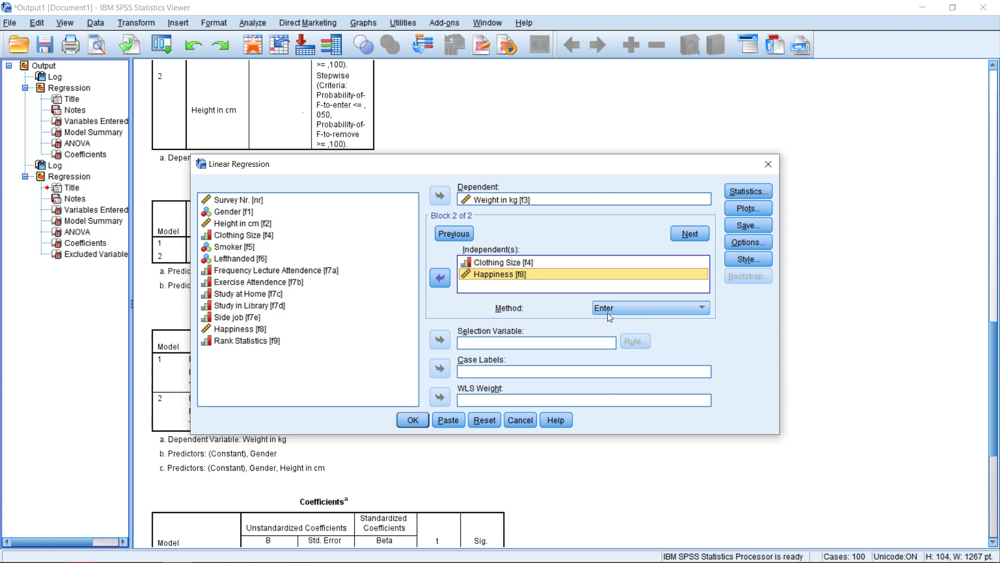
Check Block 1, return to Block 2, and run the two-block regression.
click(453, 234)
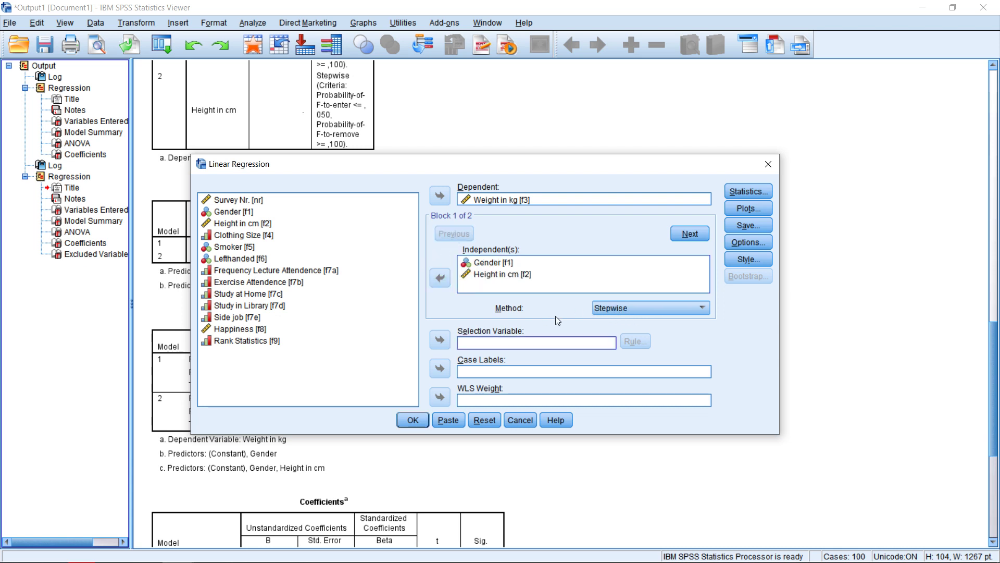
click(686, 235)
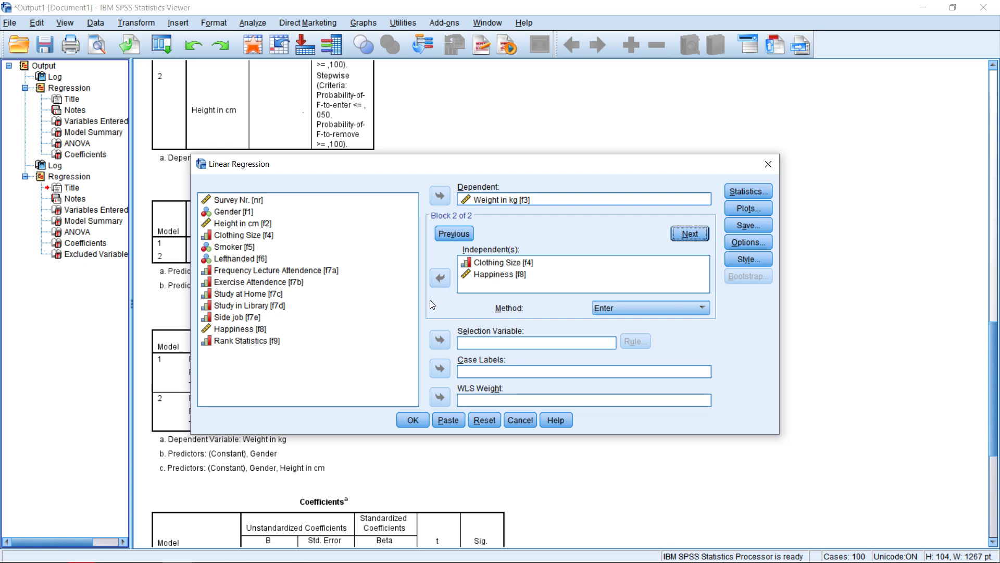
click(417, 421)
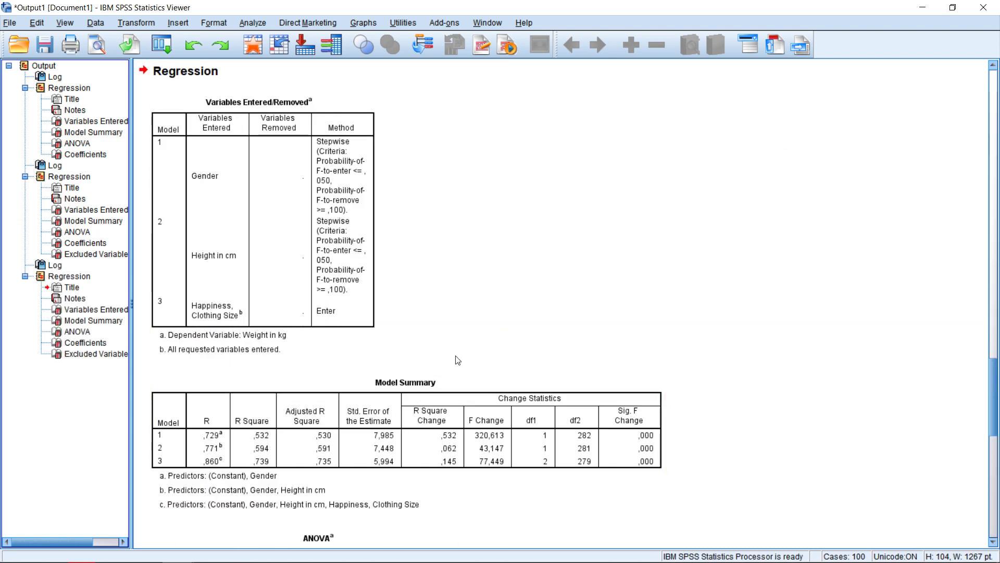
scroll(461, 359, down, 2)
scroll(461, 359, down, 1)
click(461, 358)
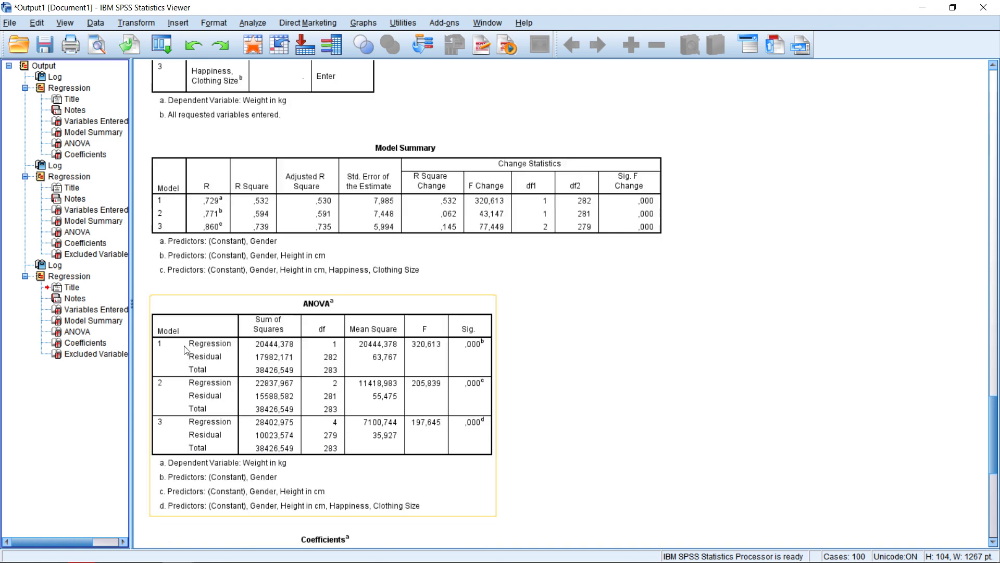
scroll(180, 338, down, 4)
click(215, 344)
scroll(215, 344, down, 2)
click(216, 359)
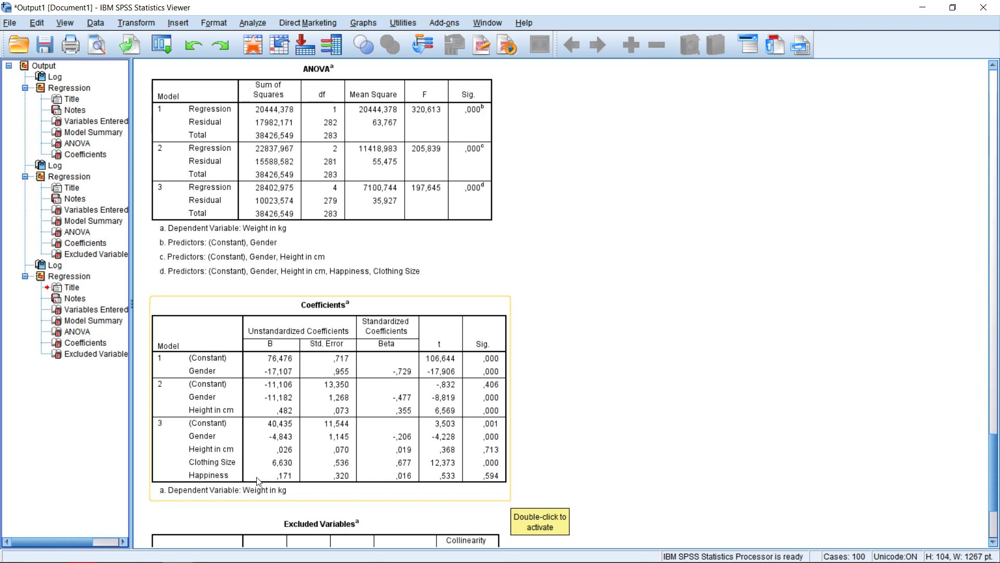
scroll(365, 484, up, 3)
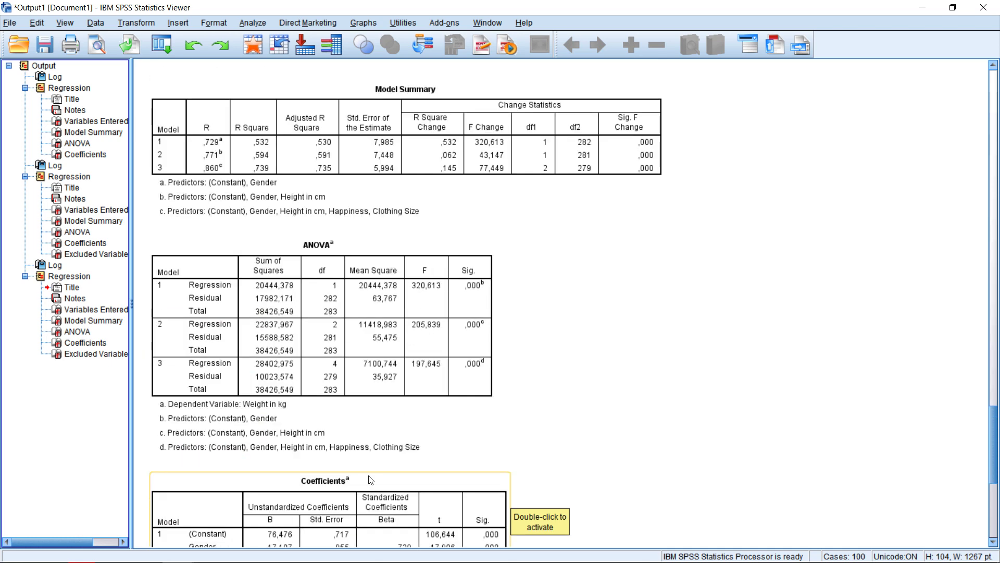
scroll(480, 469, up, 1)
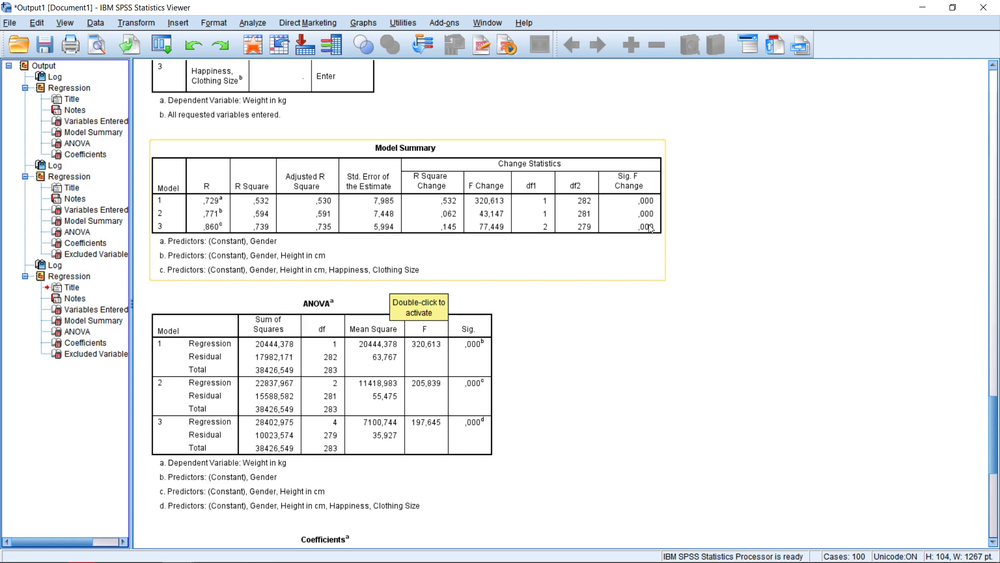
scroll(667, 241, down, 2)
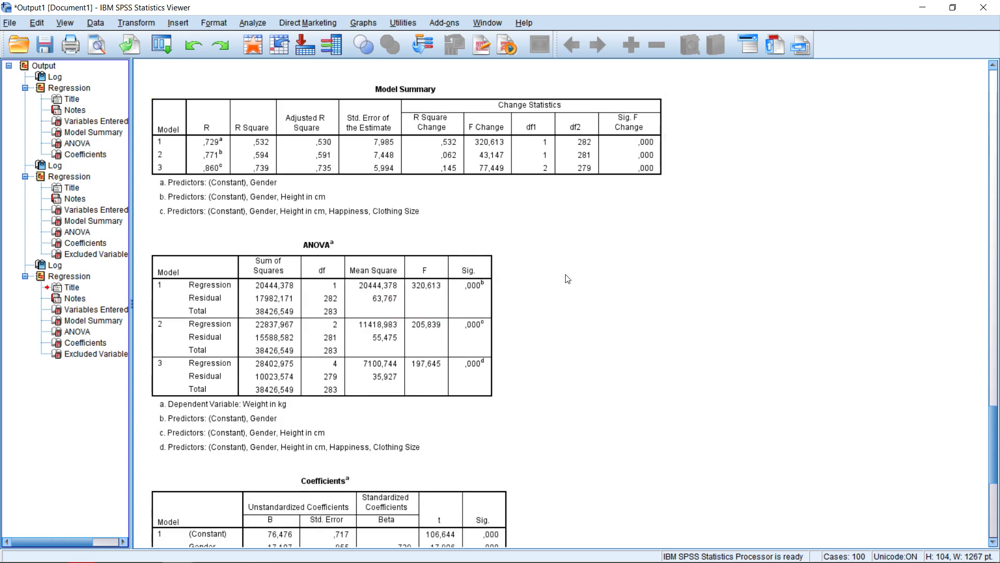
scroll(585, 284, down, 10)
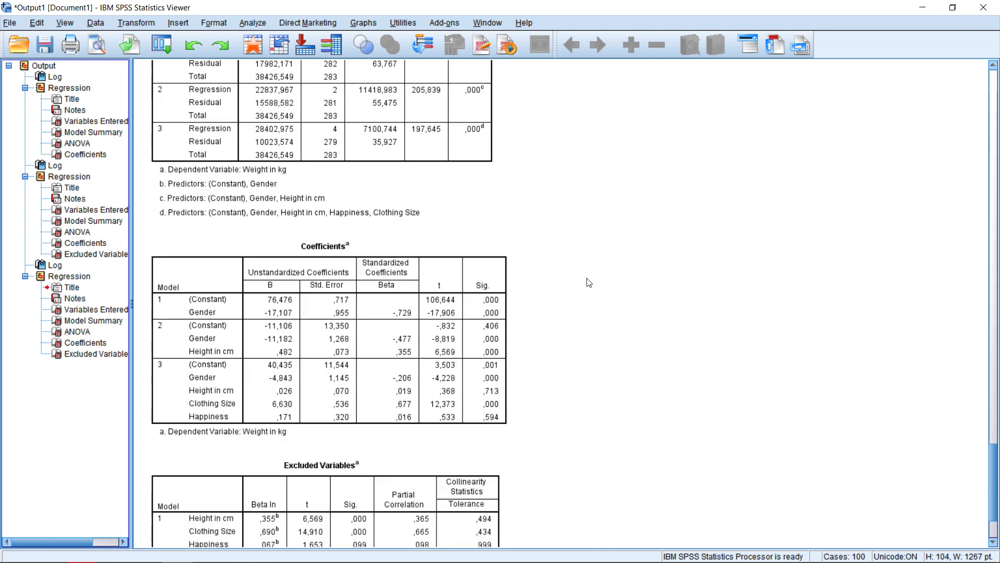
scroll(594, 283, down, 2)
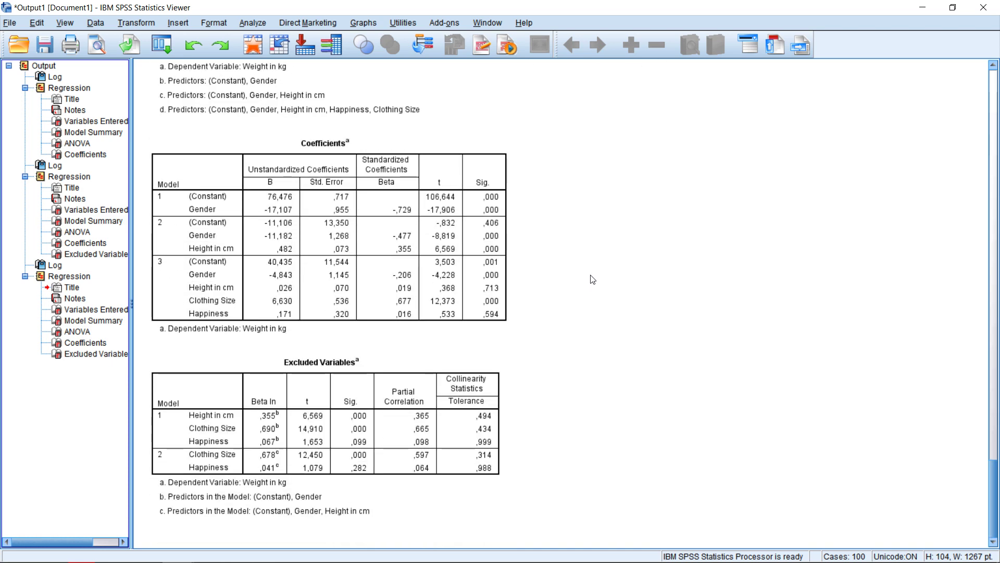
click(462, 288)
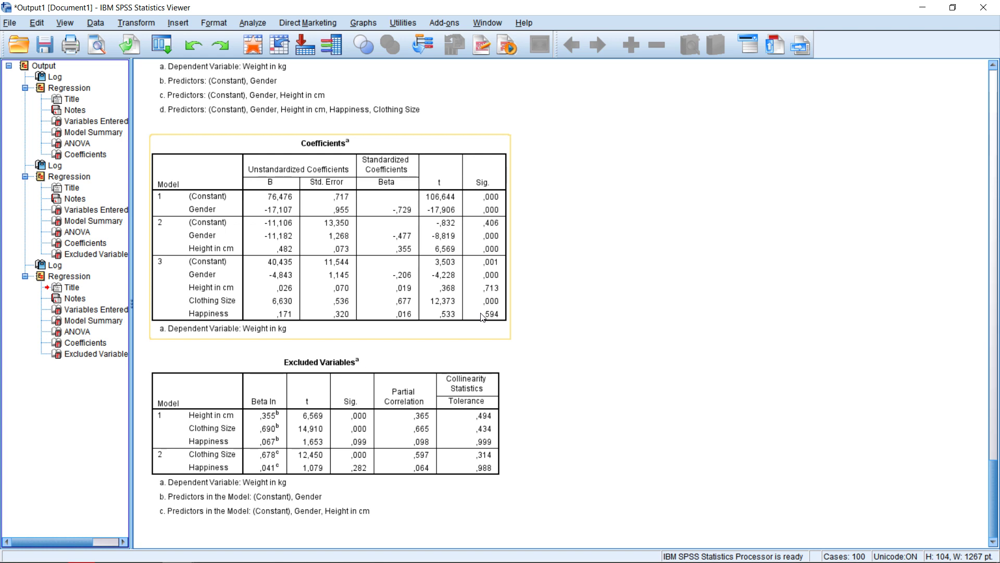
click(555, 306)
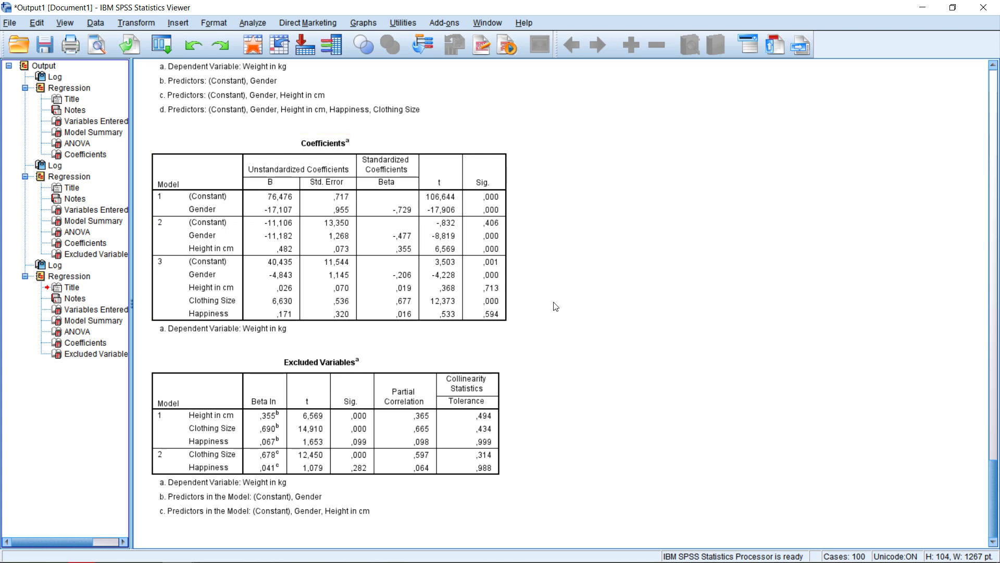